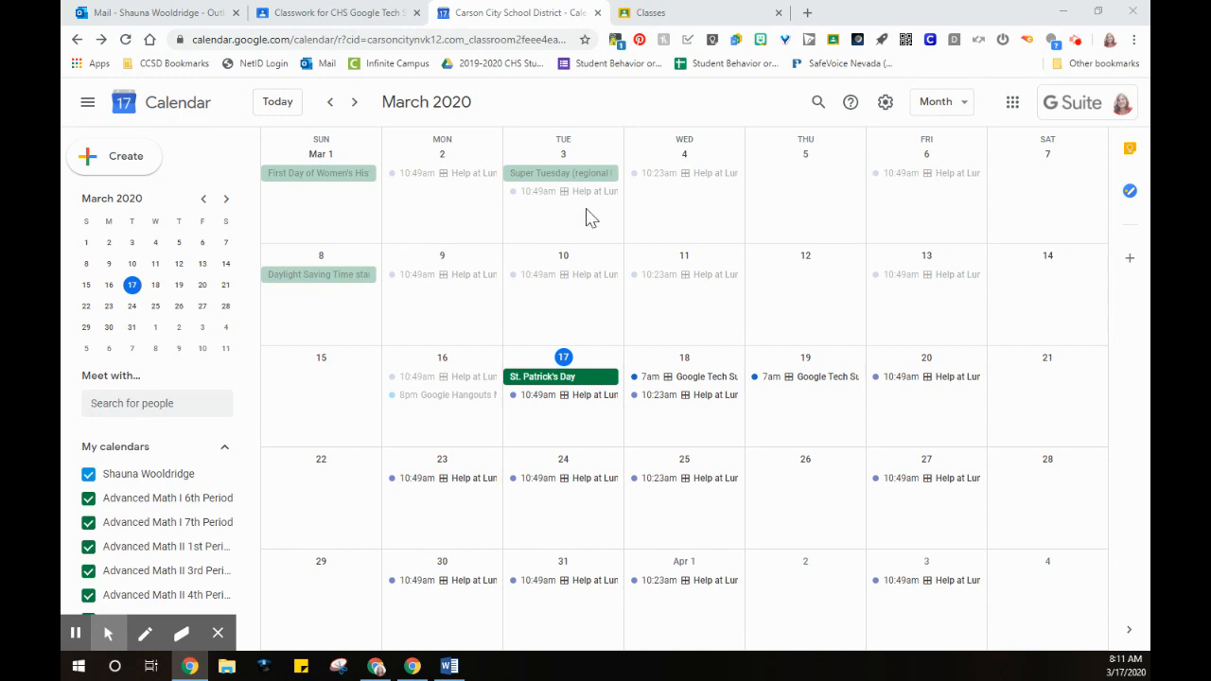
# Switch to the CHS Google Tech Support classwork page in Google Classroom and open the class's Google Calendar.
pyautogui.click(342, 13)
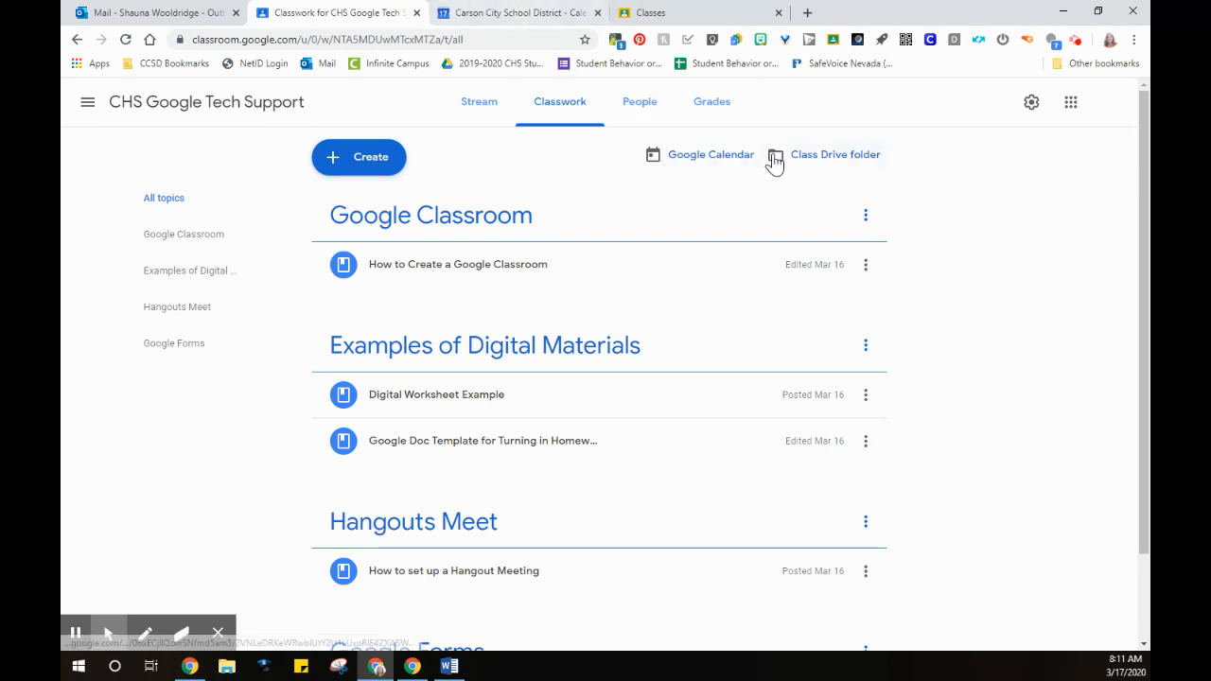
pyautogui.click(705, 159)
pyautogui.click(777, 13)
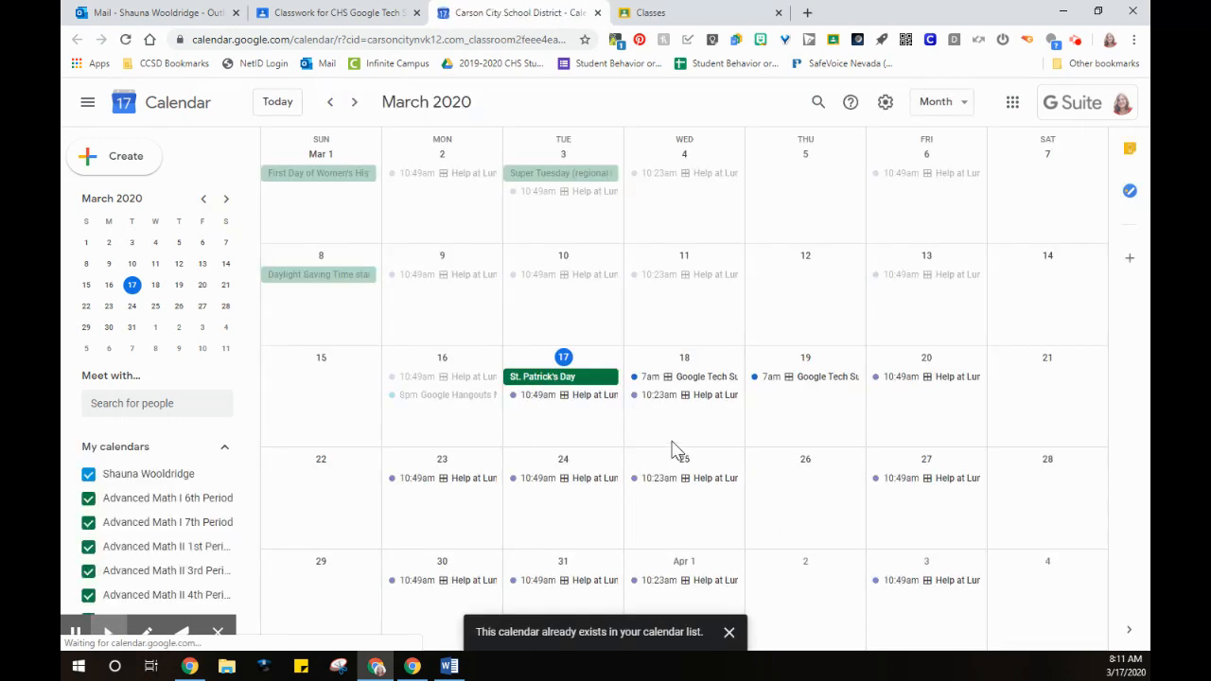
pyautogui.click(555, 439)
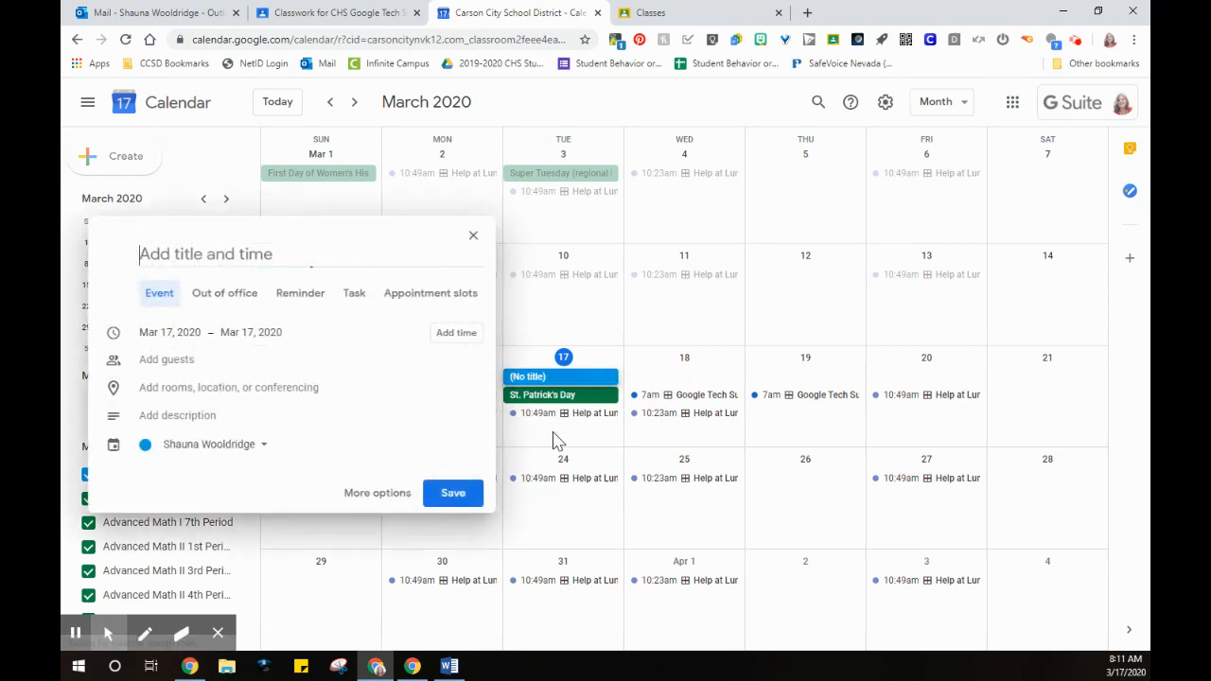
pyautogui.click(256, 453)
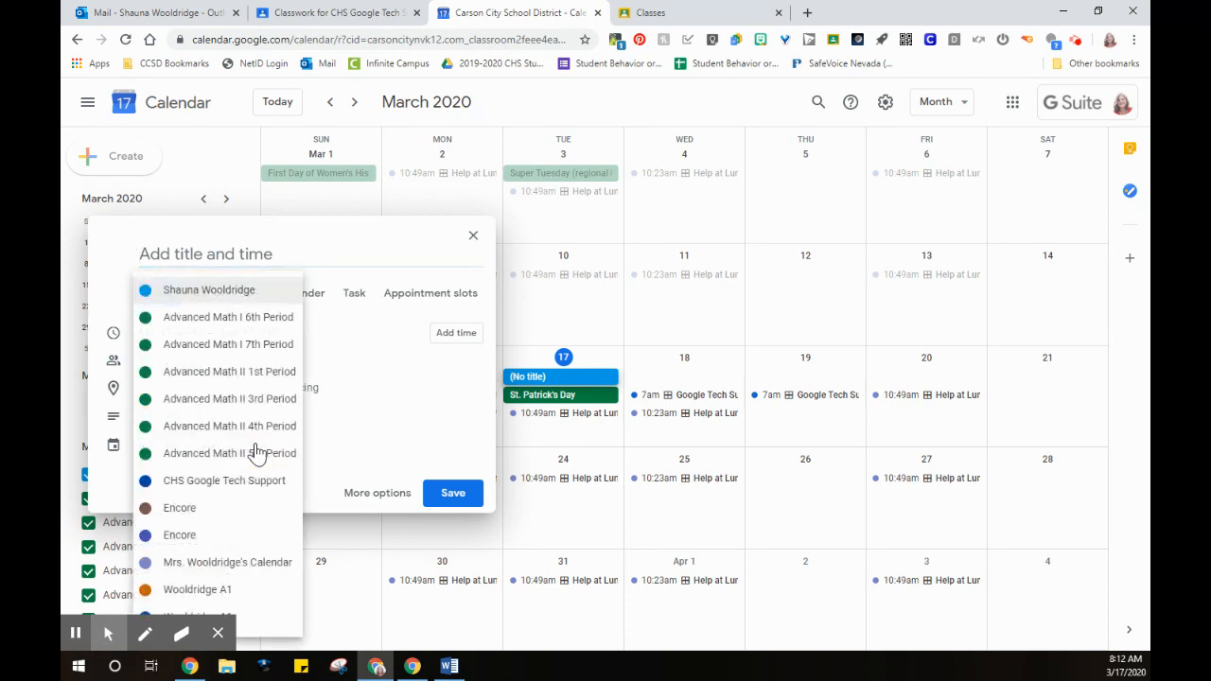
pyautogui.click(241, 483)
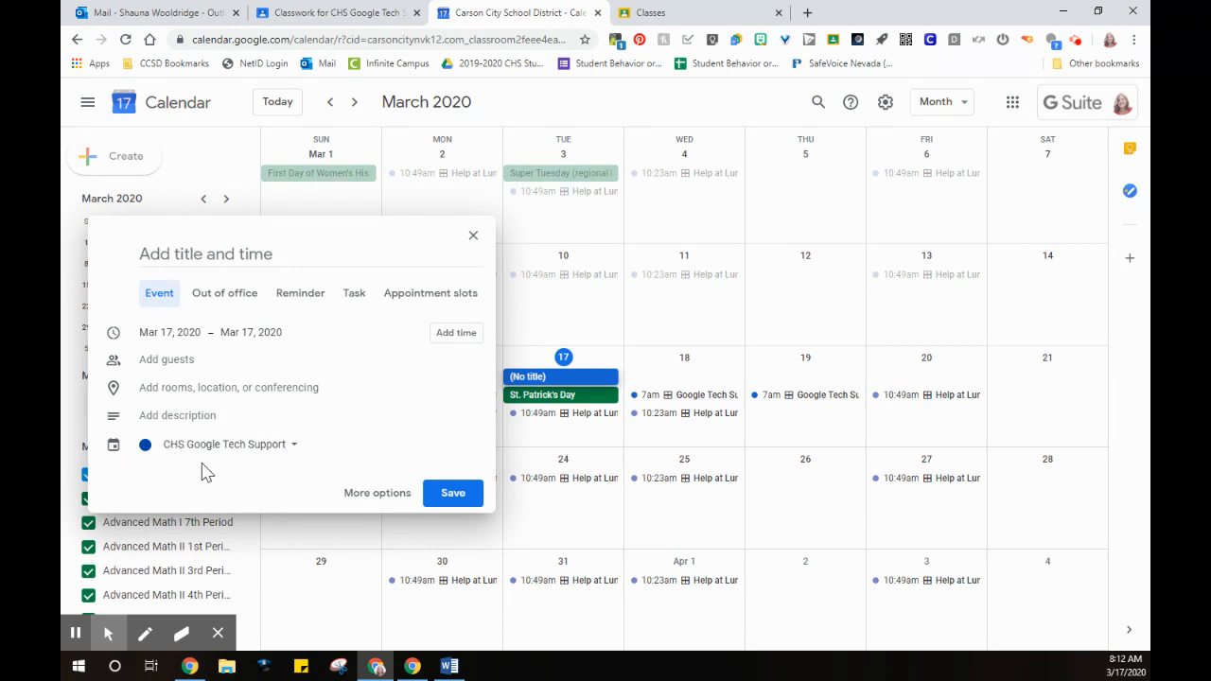
pyautogui.click(370, 495)
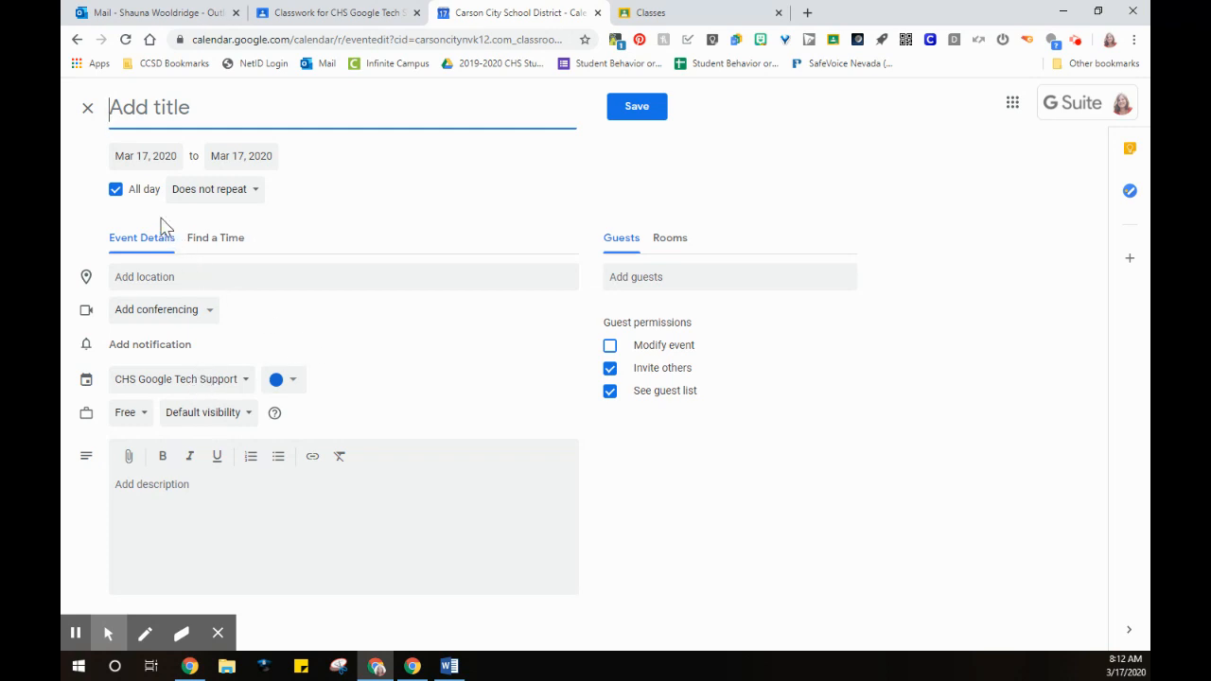
pyautogui.click(86, 111)
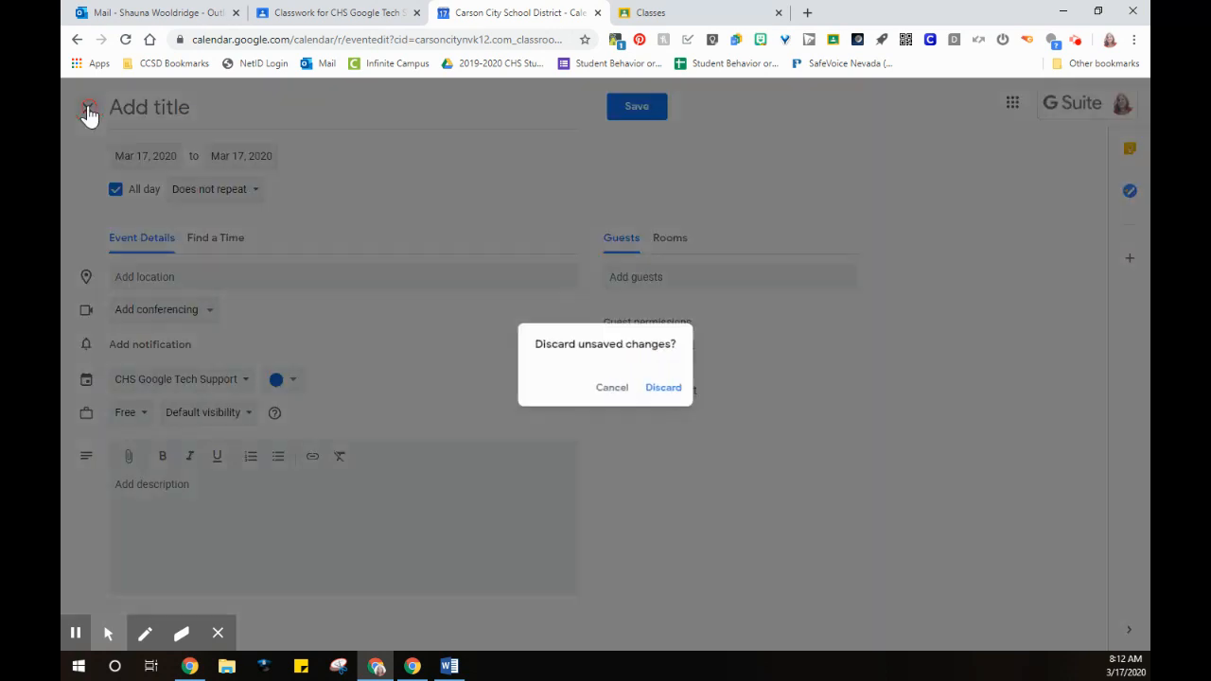
pyautogui.click(679, 394)
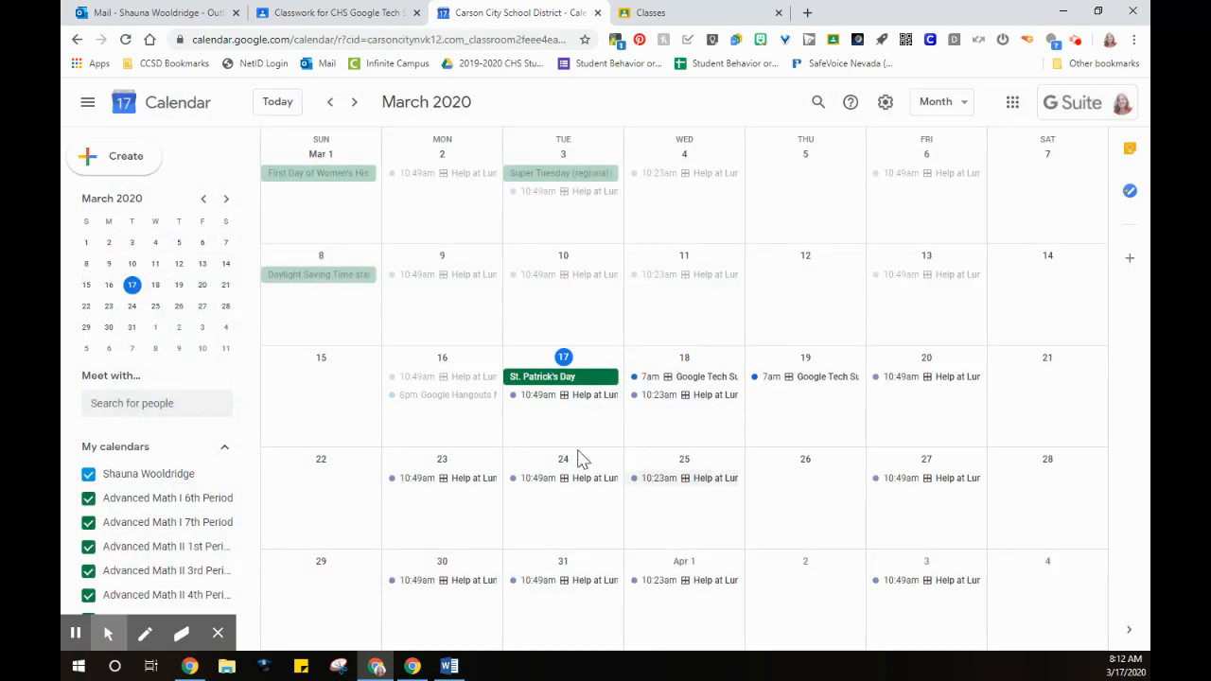
# Start a new event on March 17 in the CHS Google Tech Support calendar and open its full event options.
pyautogui.click(562, 427)
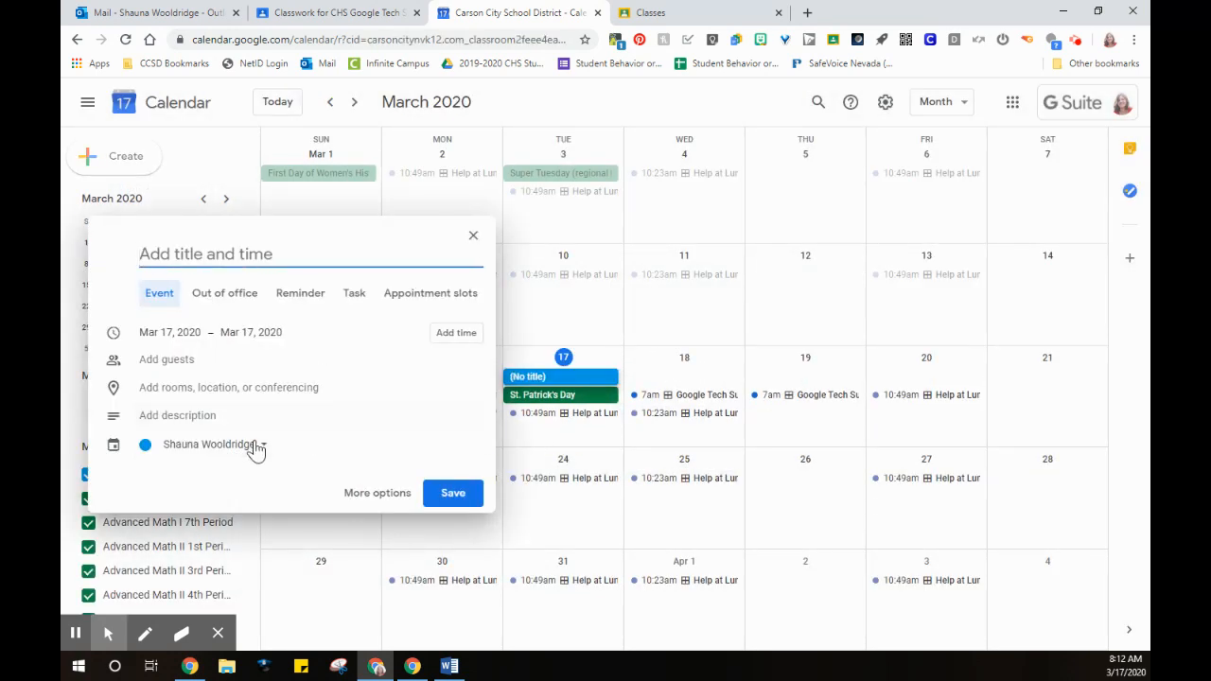
pyautogui.click(259, 452)
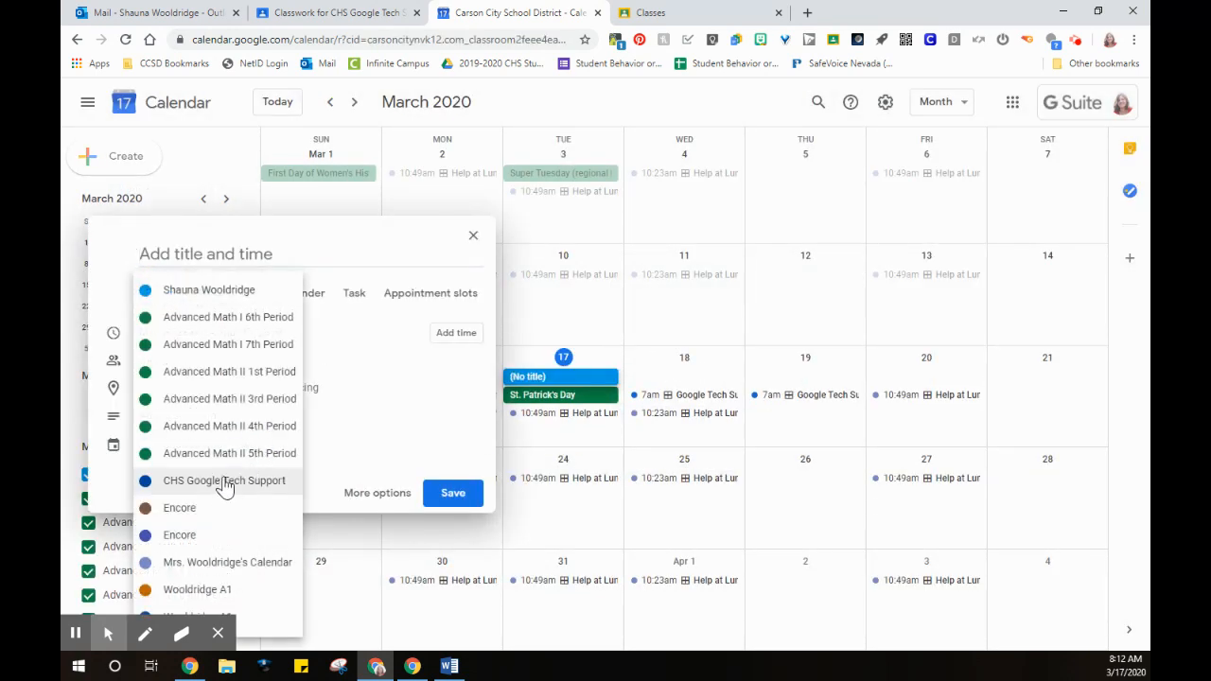
pyautogui.click(227, 480)
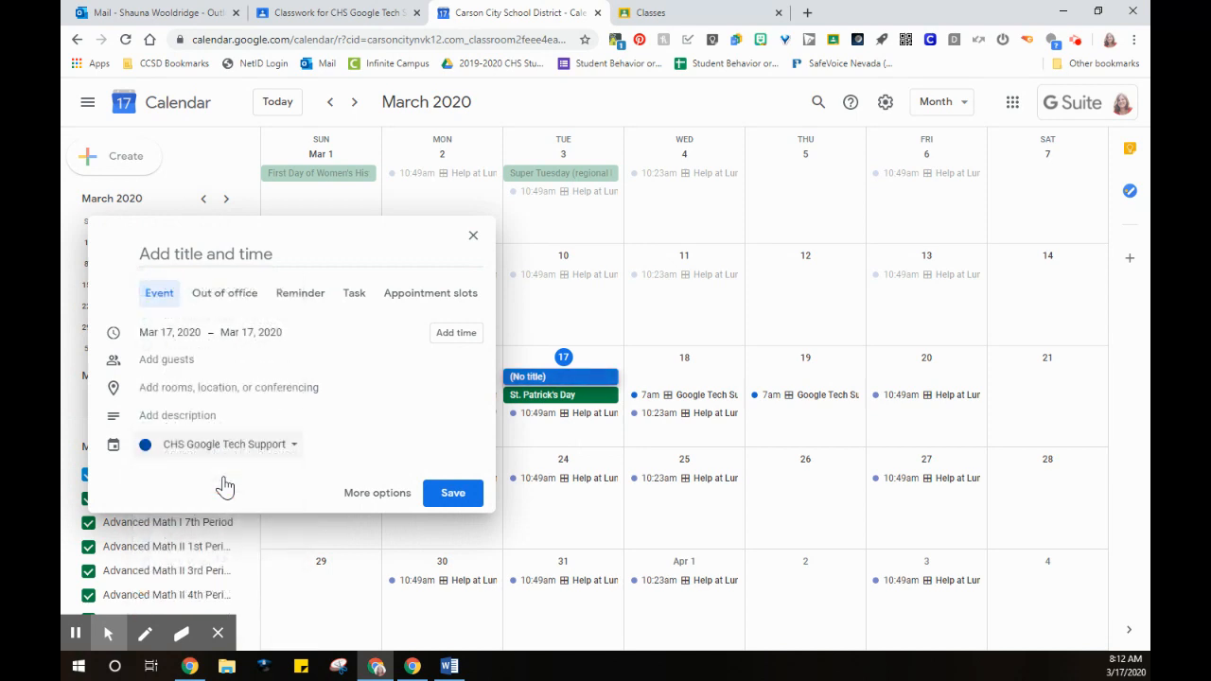
pyautogui.click(377, 493)
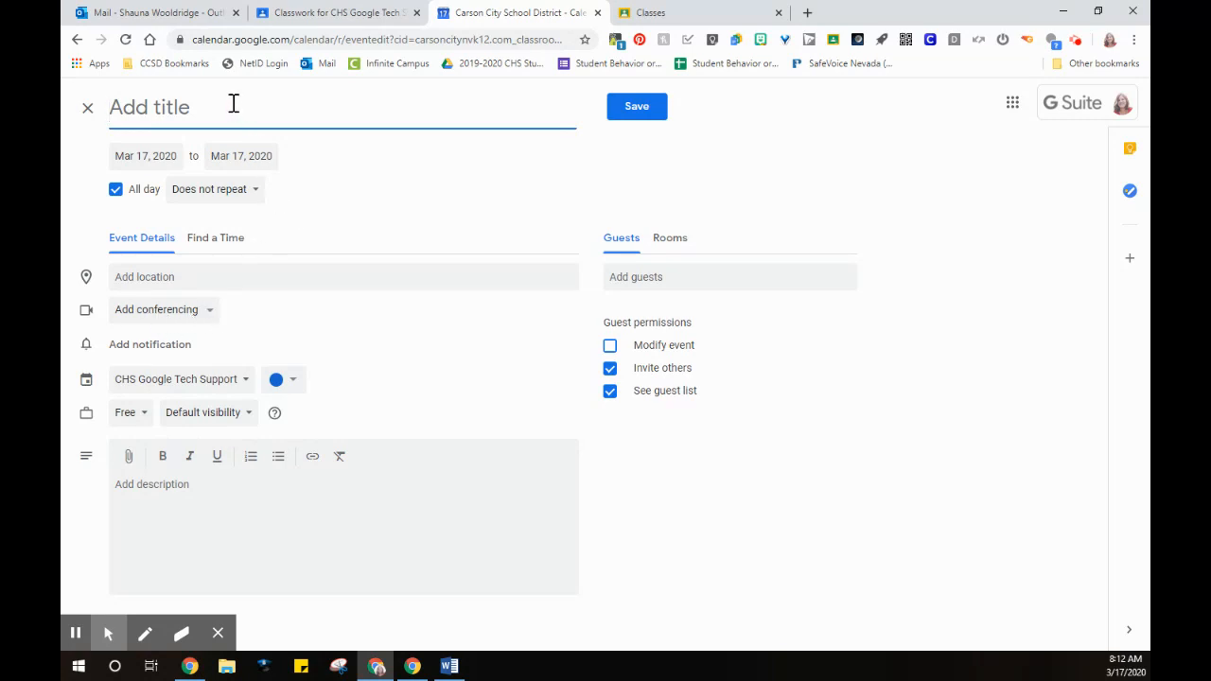
# Turn off the all-day setting and title the event "A1 - Question Session".
pyautogui.click(116, 190)
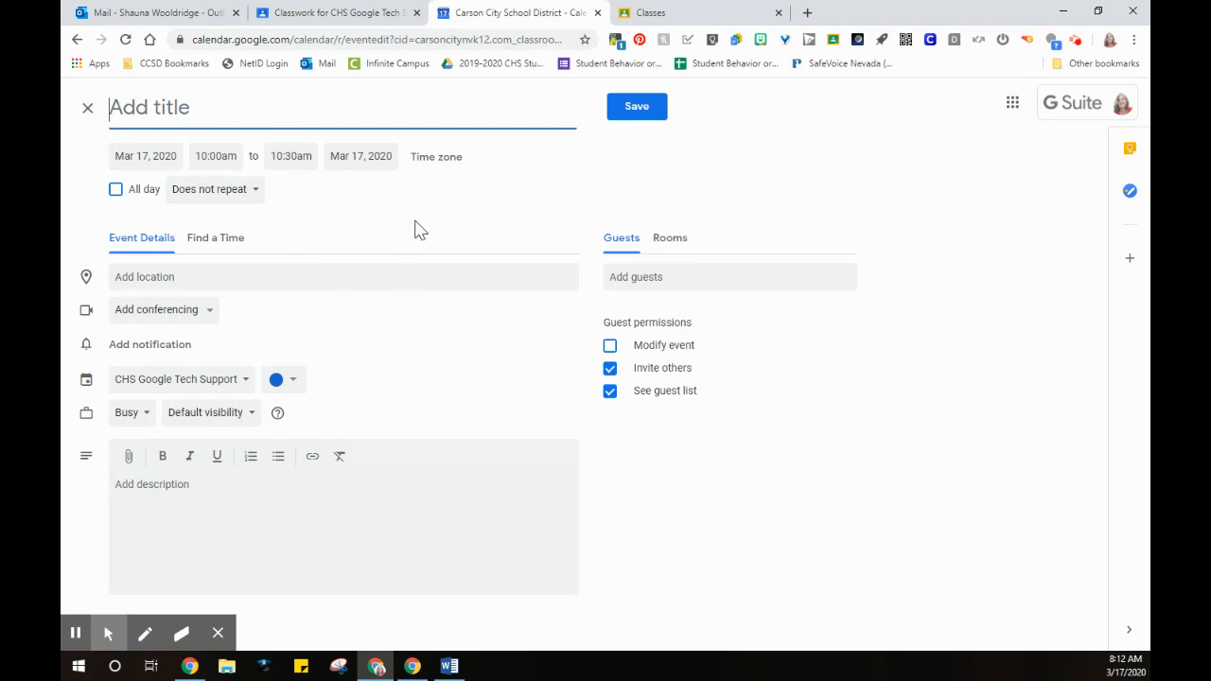
pyautogui.write('a')
pyautogui.press('BackSpace')
pyautogui.write('A1 - Question Session')
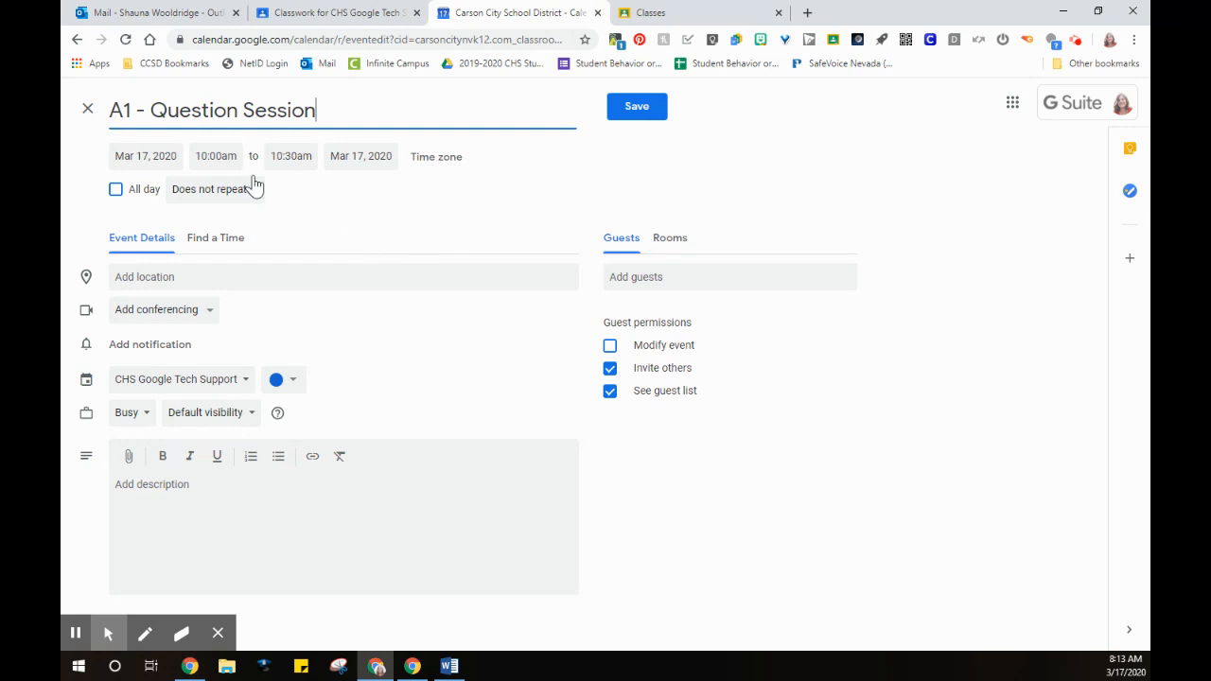
# Set the event's start time to 7:40am.
pyautogui.click(223, 157)
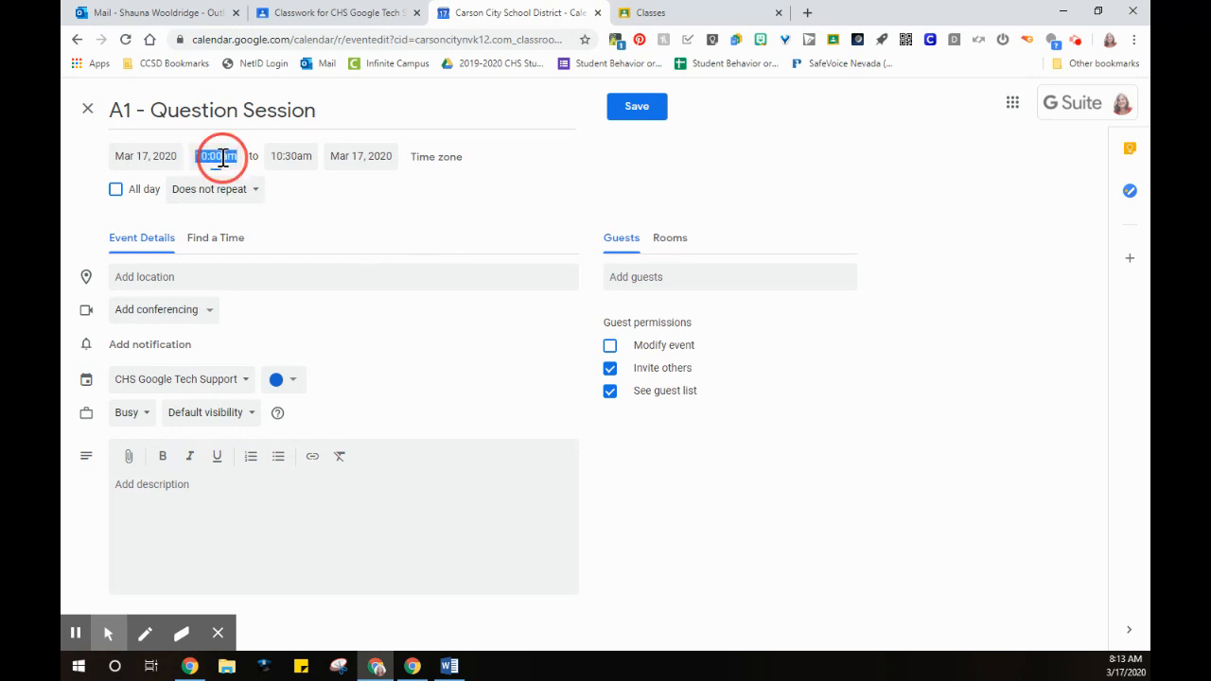
pyautogui.scroll(3, 251, 248)
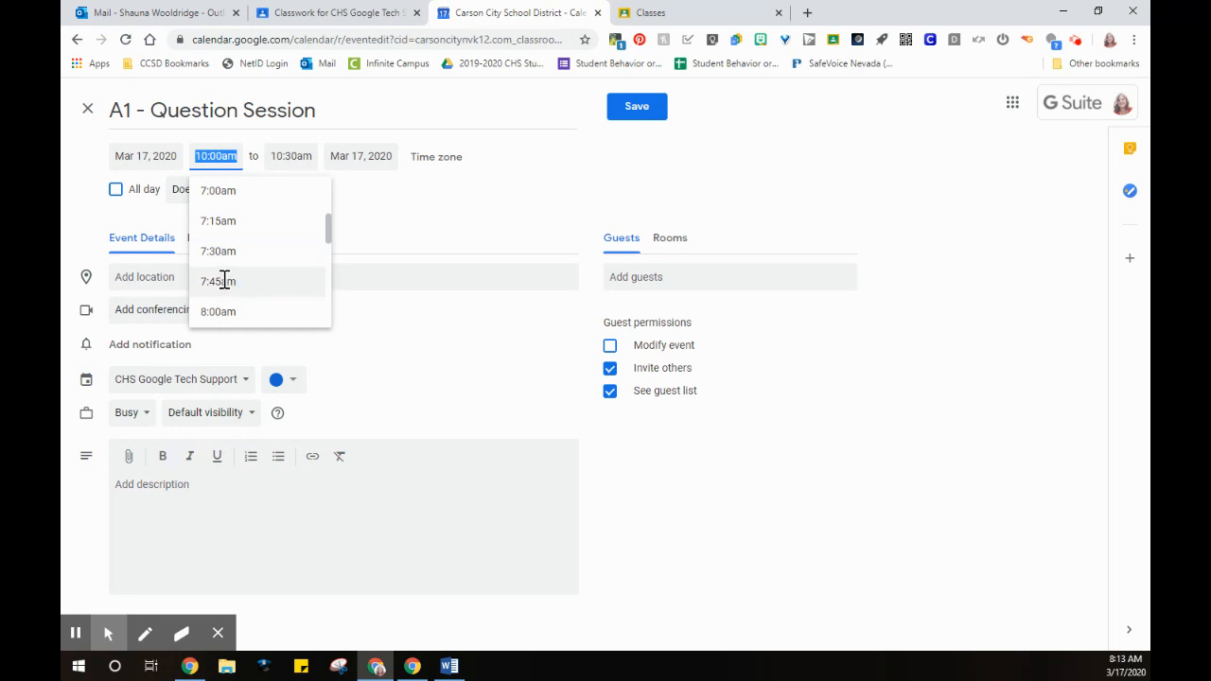
pyautogui.click(223, 281)
pyautogui.click(216, 159)
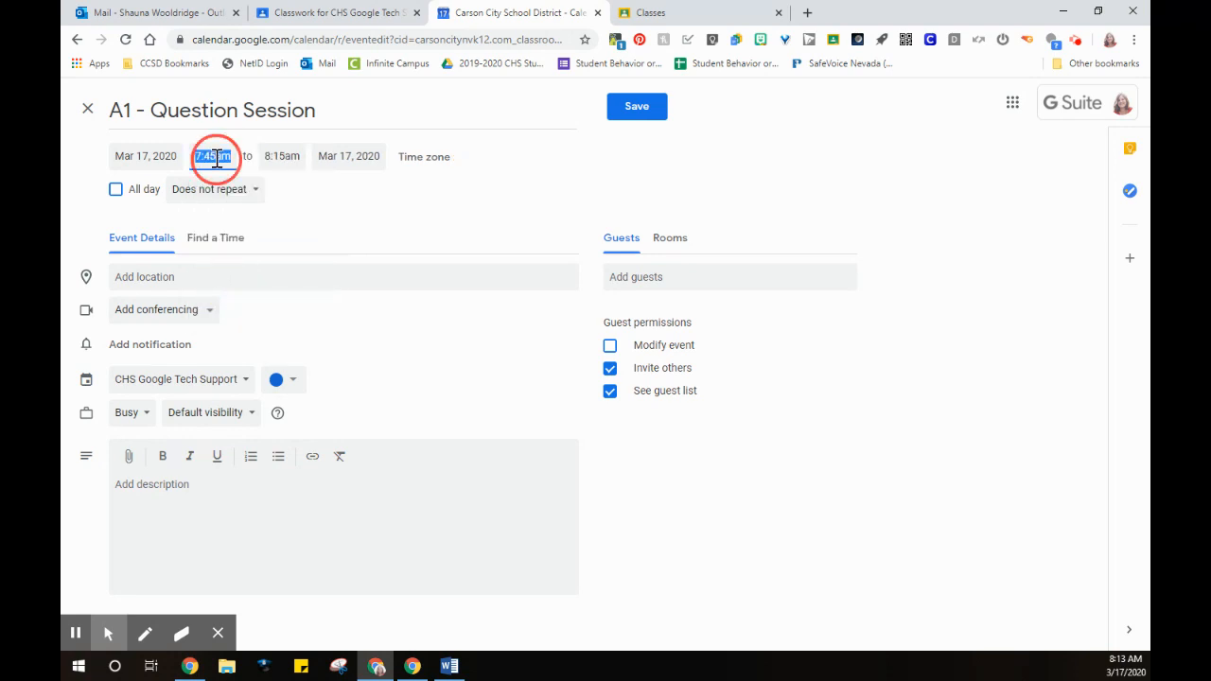
pyautogui.press('BackSpace')
pyautogui.write('0')
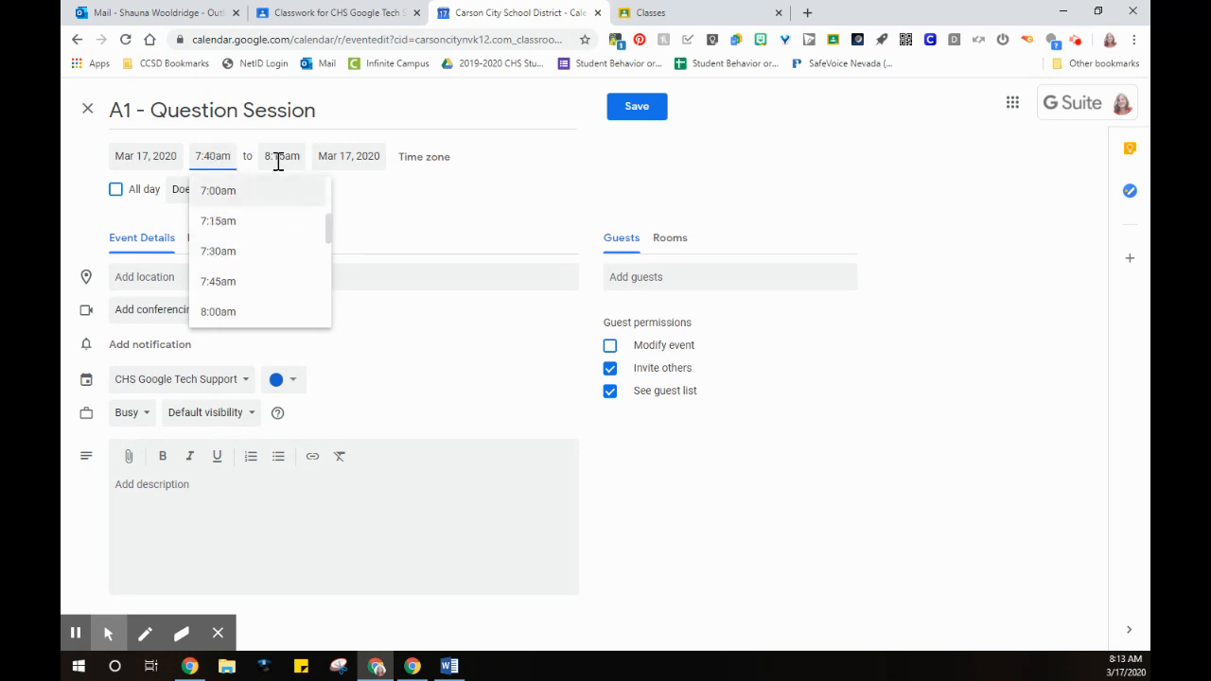
pyautogui.click(359, 197)
# Set the event's end time to 8:40am for a duration of 1 hr.
pyautogui.click(286, 156)
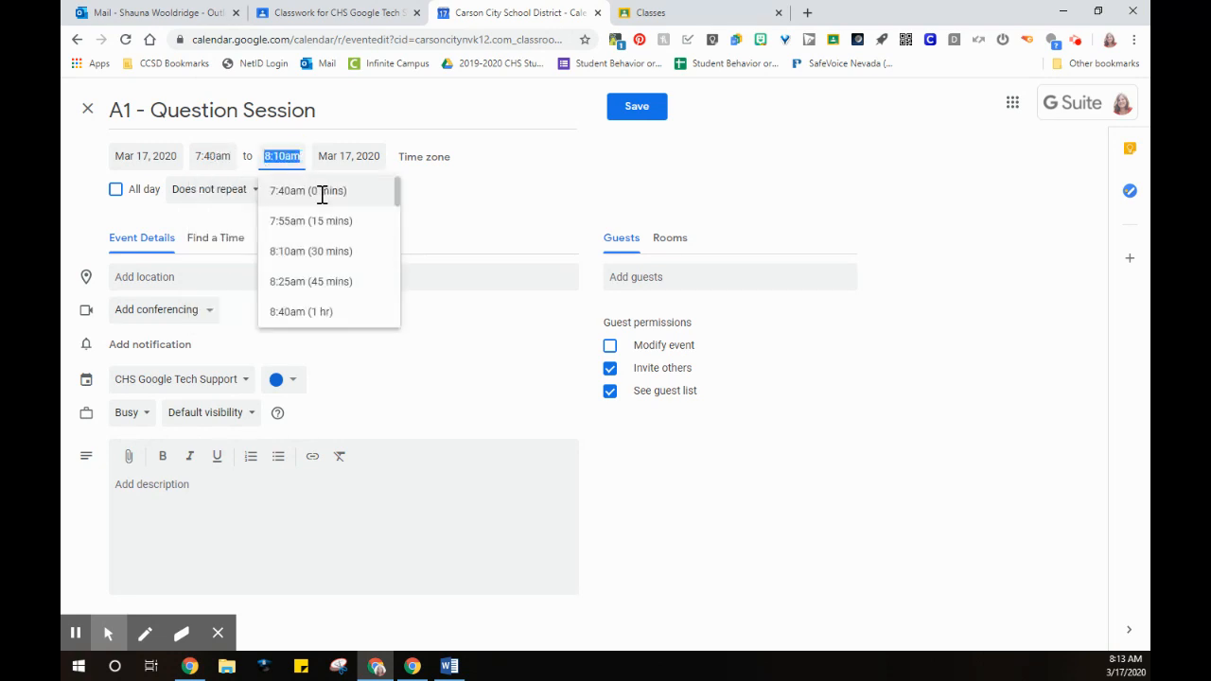
pyautogui.scroll(-1, 352, 277)
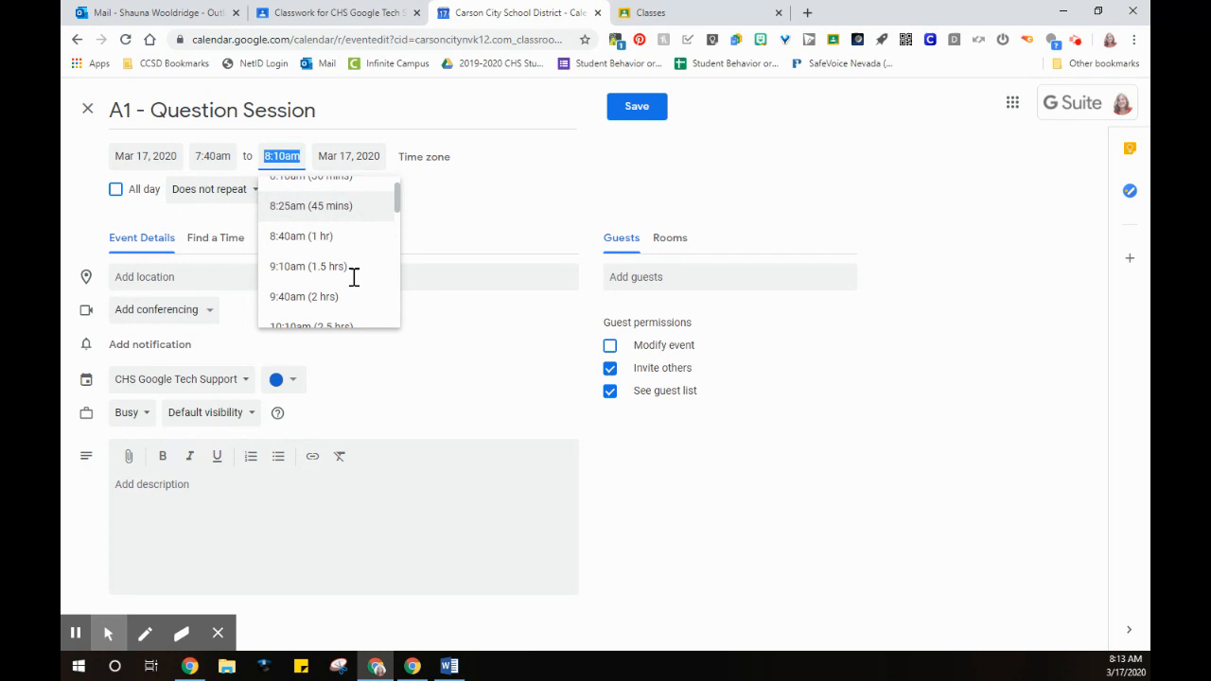
pyautogui.click(319, 235)
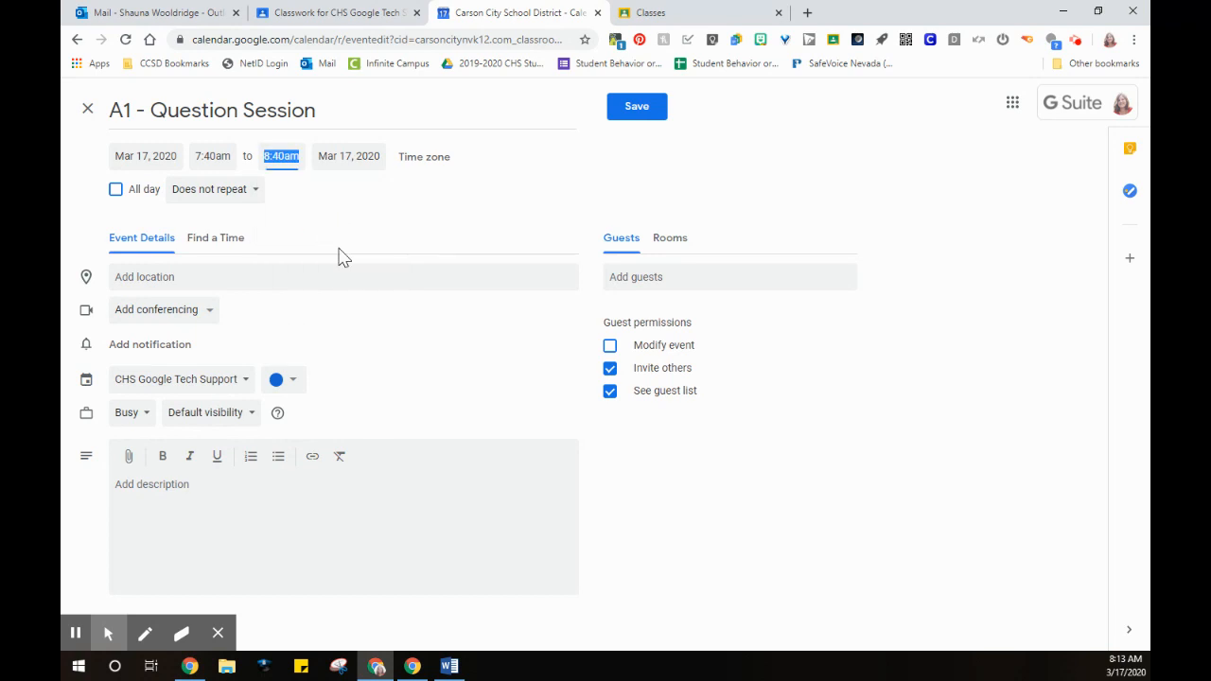
pyautogui.click(362, 206)
# Add Hangouts Meet conferencing to the A1 - Question Session event and save the event.
pyautogui.click(197, 318)
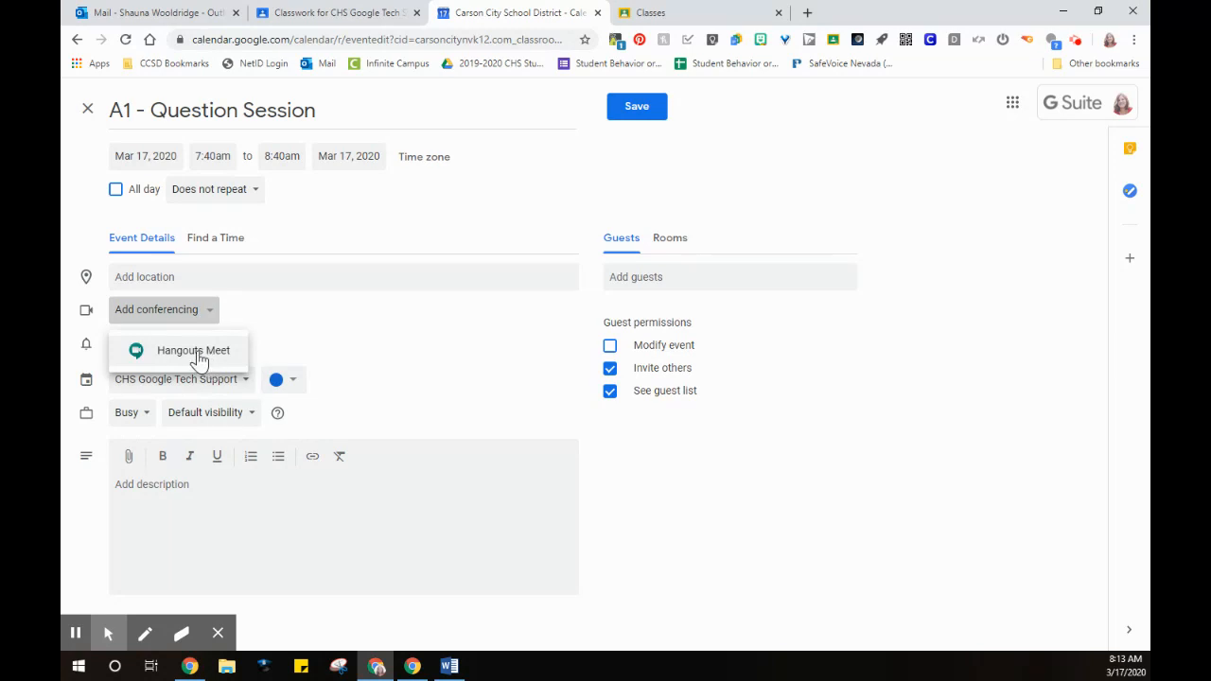
pyautogui.click(198, 357)
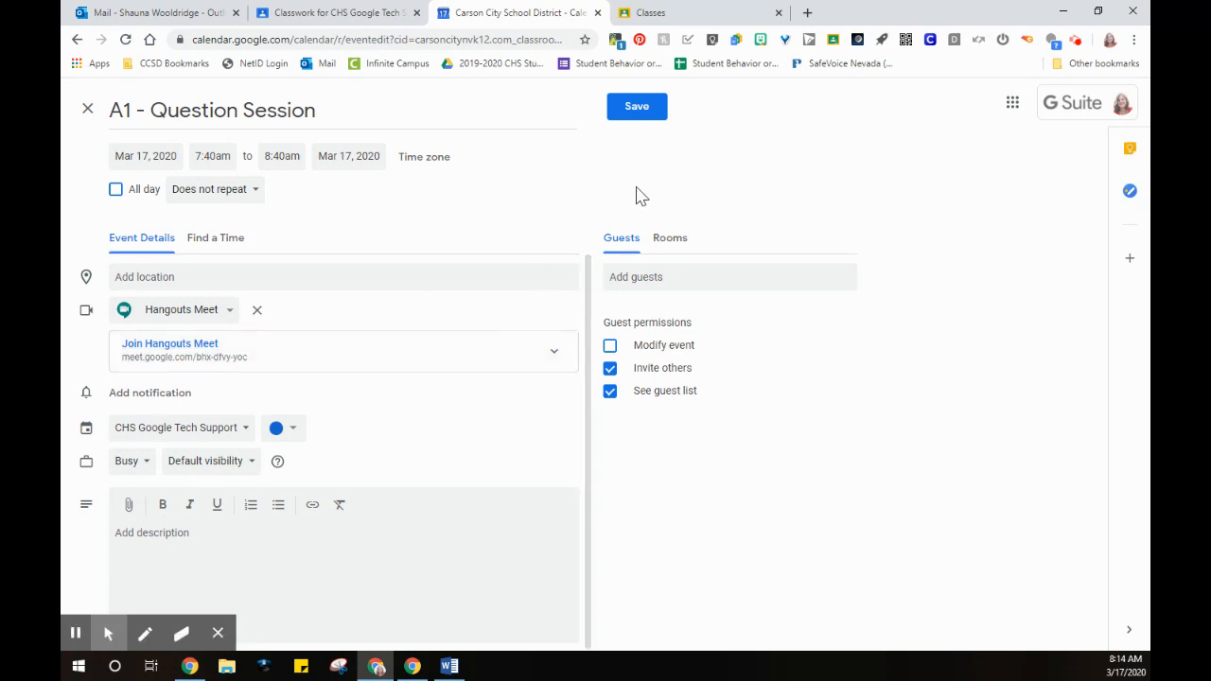
pyautogui.click(636, 109)
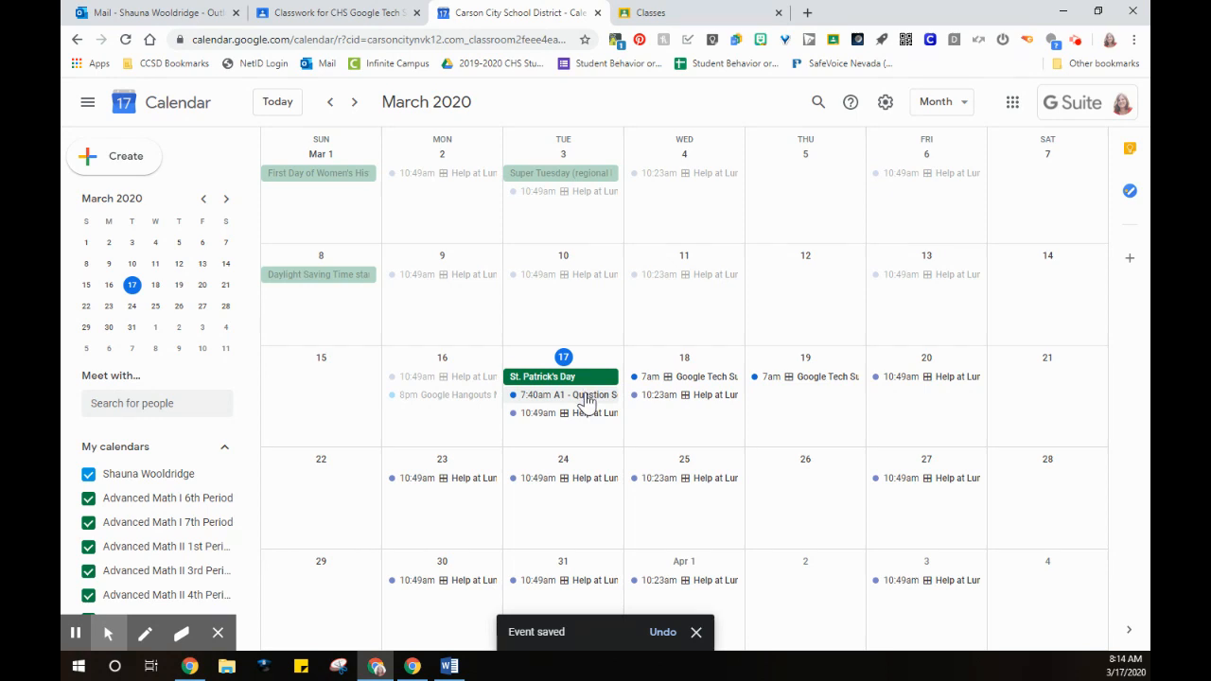
# Open the A1 - Question Session event on March 17 and follow its Join Hangouts Meet link.
pyautogui.click(585, 399)
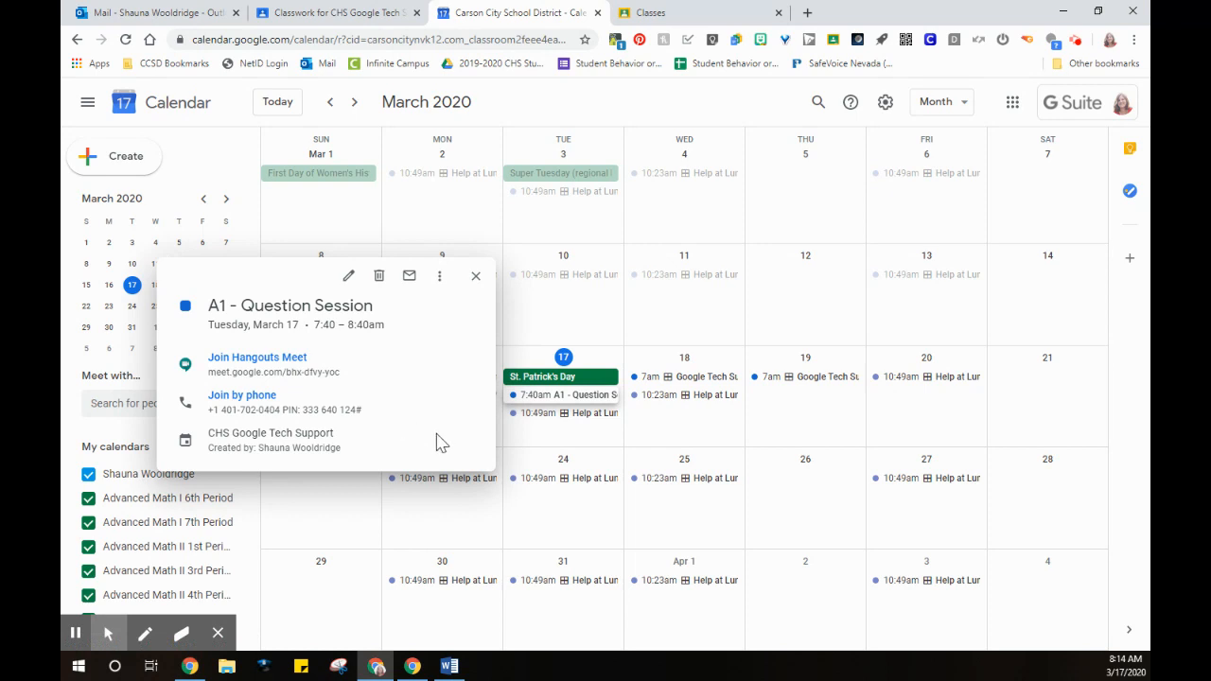
pyautogui.click(254, 364)
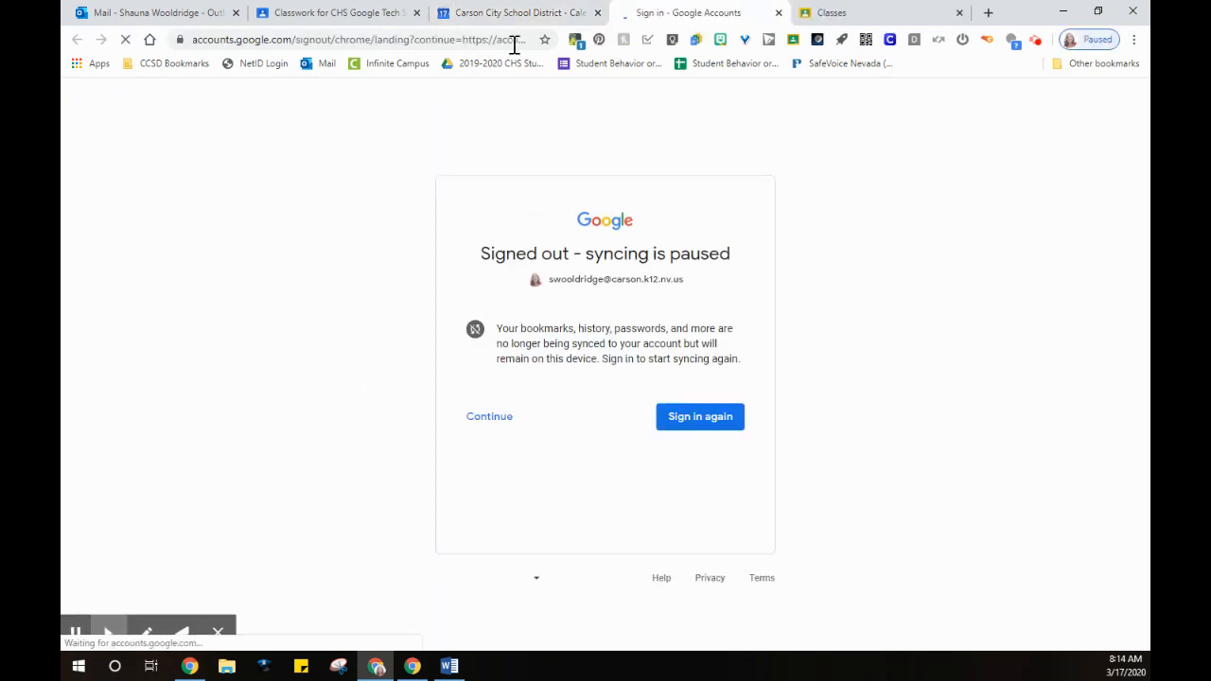
pyautogui.click(515, 12)
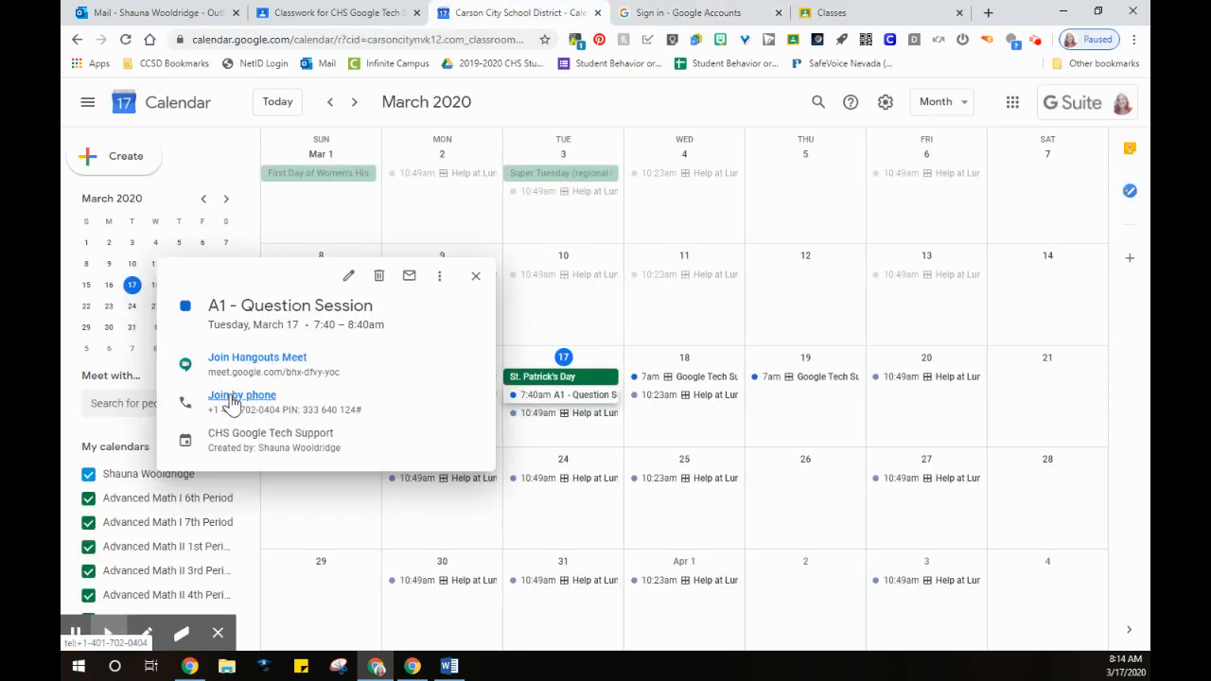
pyautogui.click(666, 13)
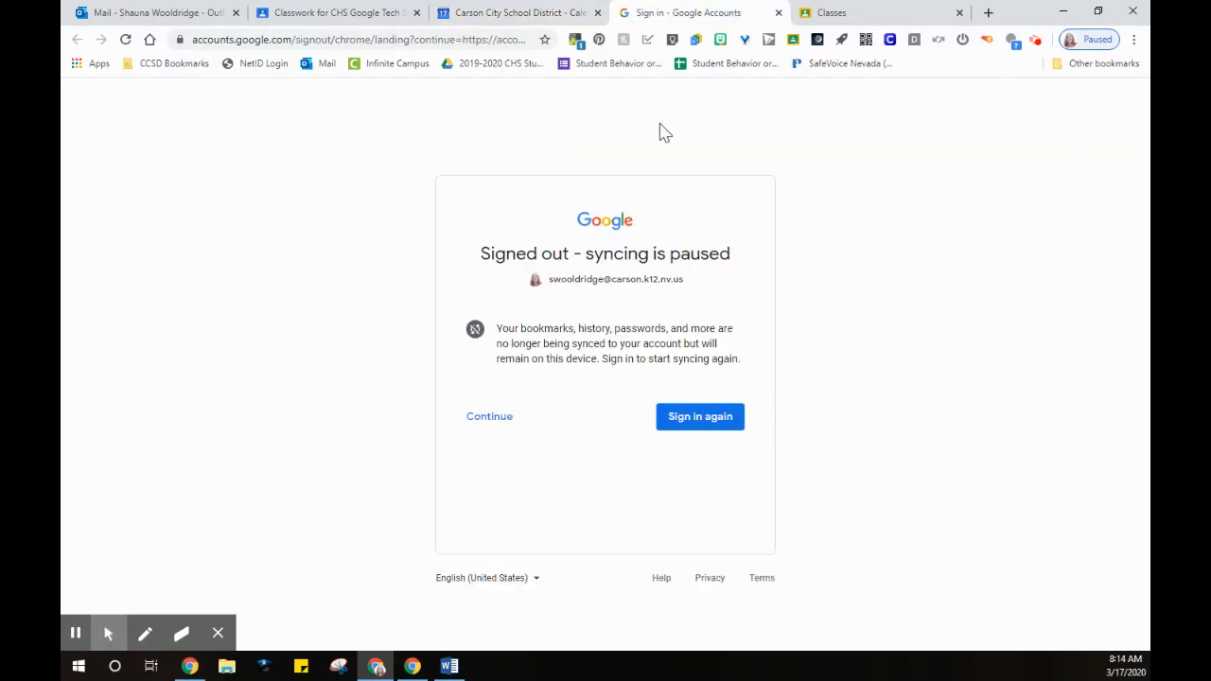
# Sign in to the Google account again with the account password and choose that account for Meet.
pyautogui.click(695, 419)
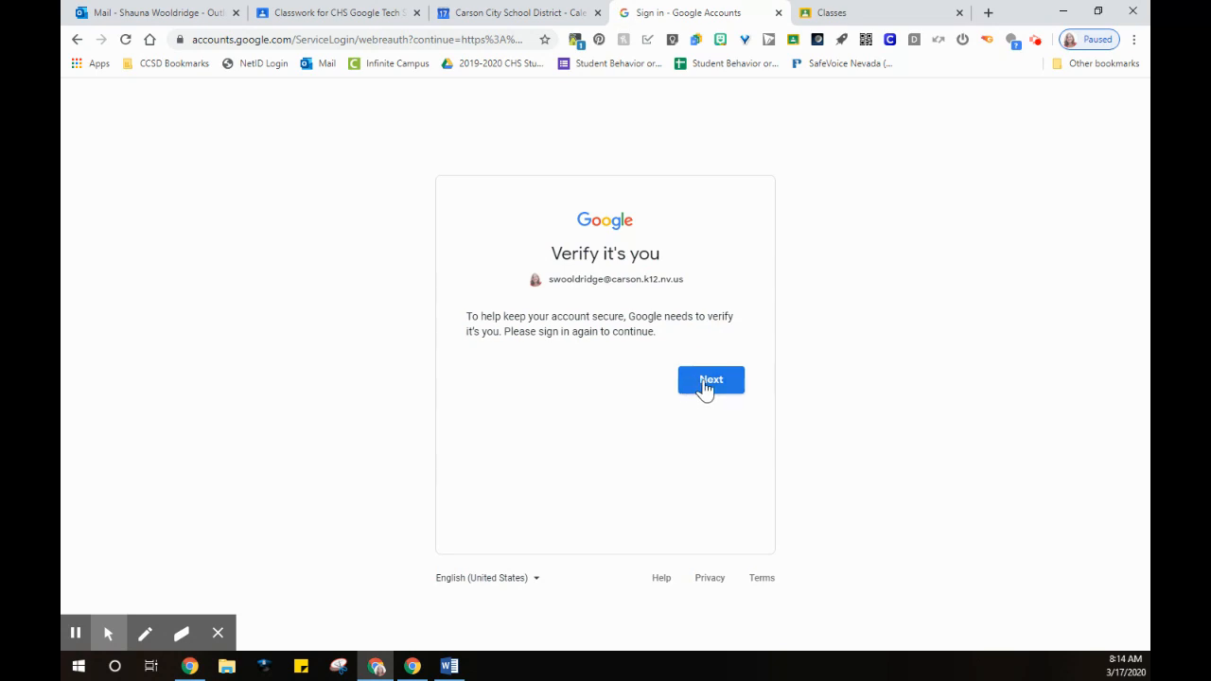
pyautogui.click(703, 384)
pyautogui.click(707, 421)
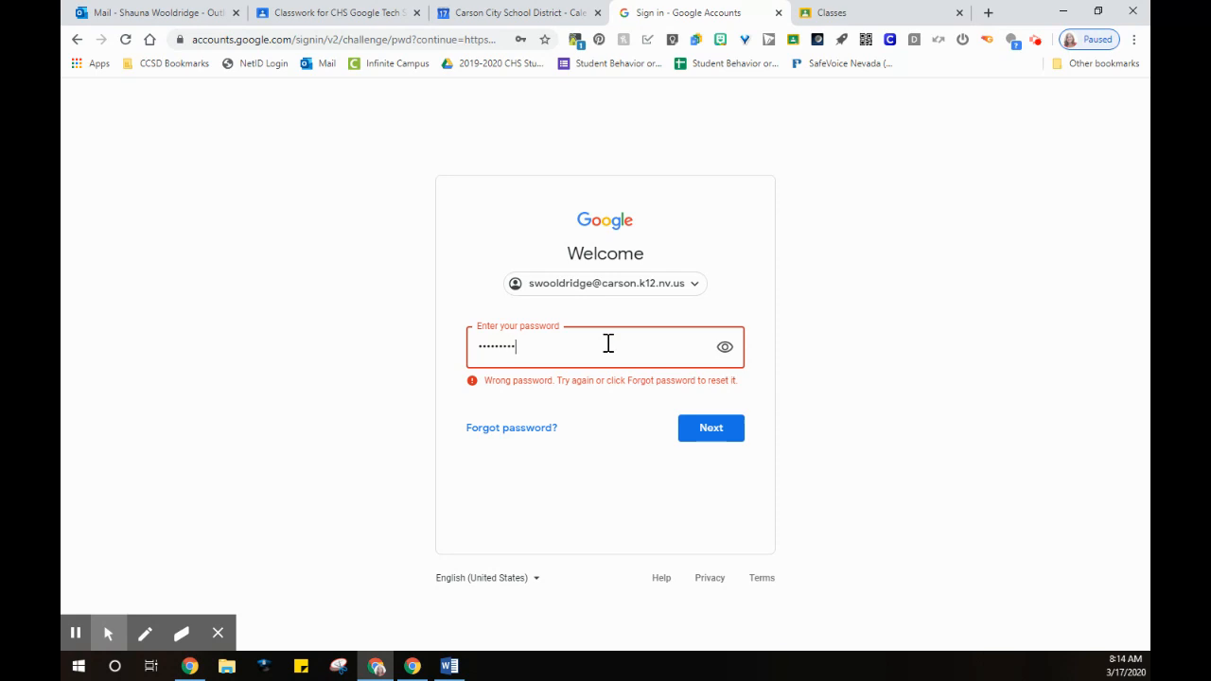
pyautogui.press('Return')
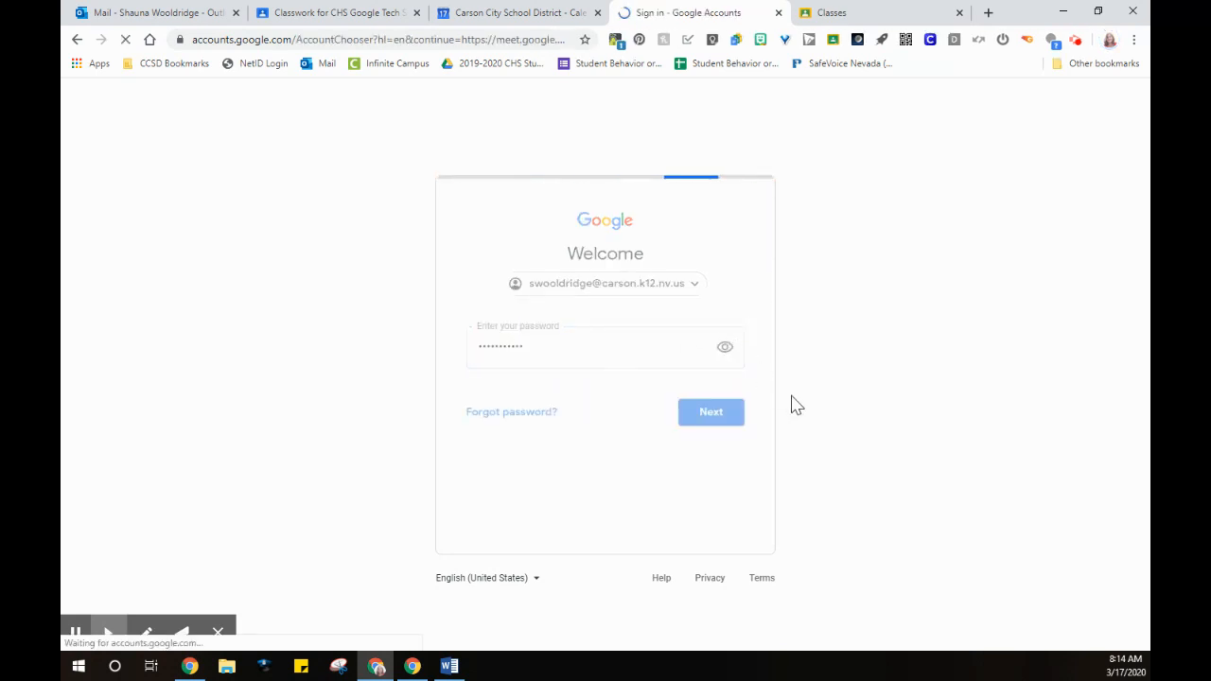
pyautogui.click(551, 315)
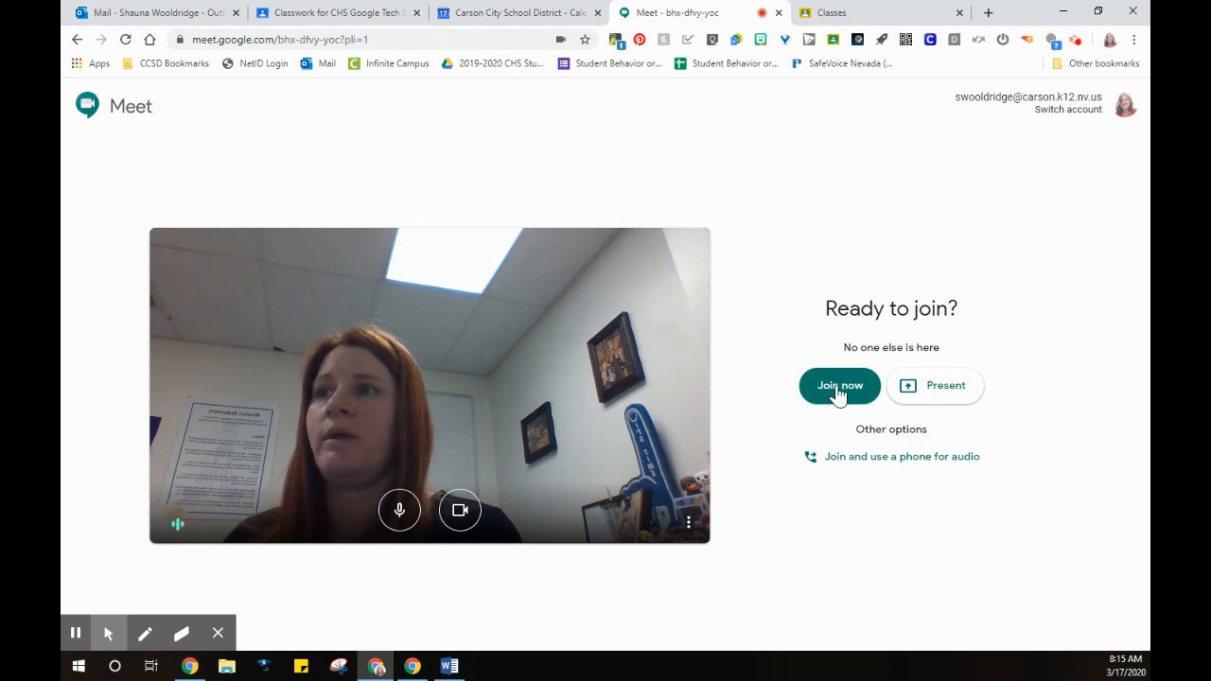
# Join the Hangouts Meet session, leave the call and return to the Meet home screen.
pyautogui.click(838, 388)
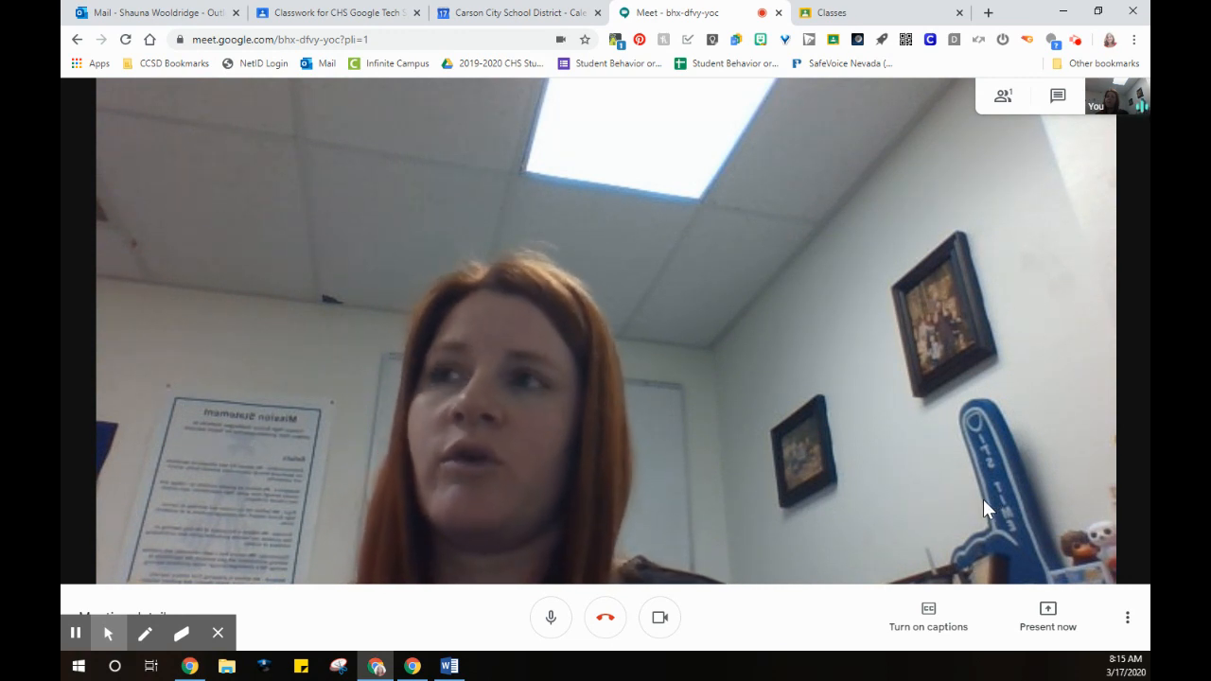
pyautogui.click(605, 619)
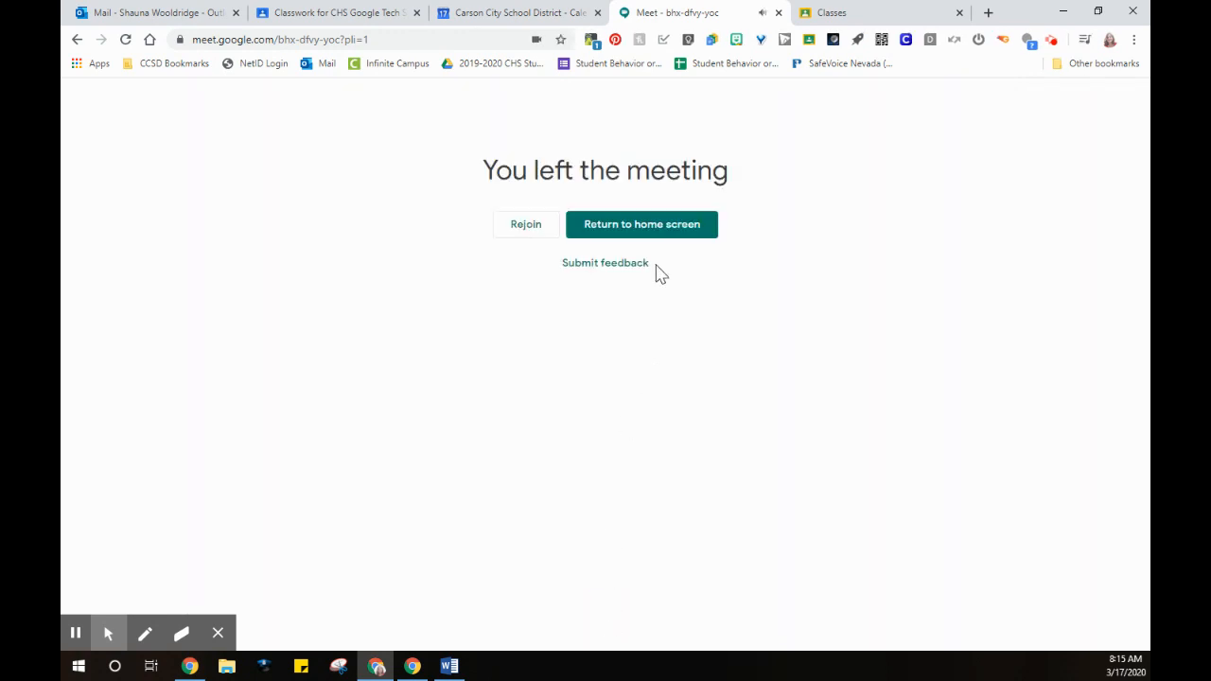
pyautogui.click(653, 234)
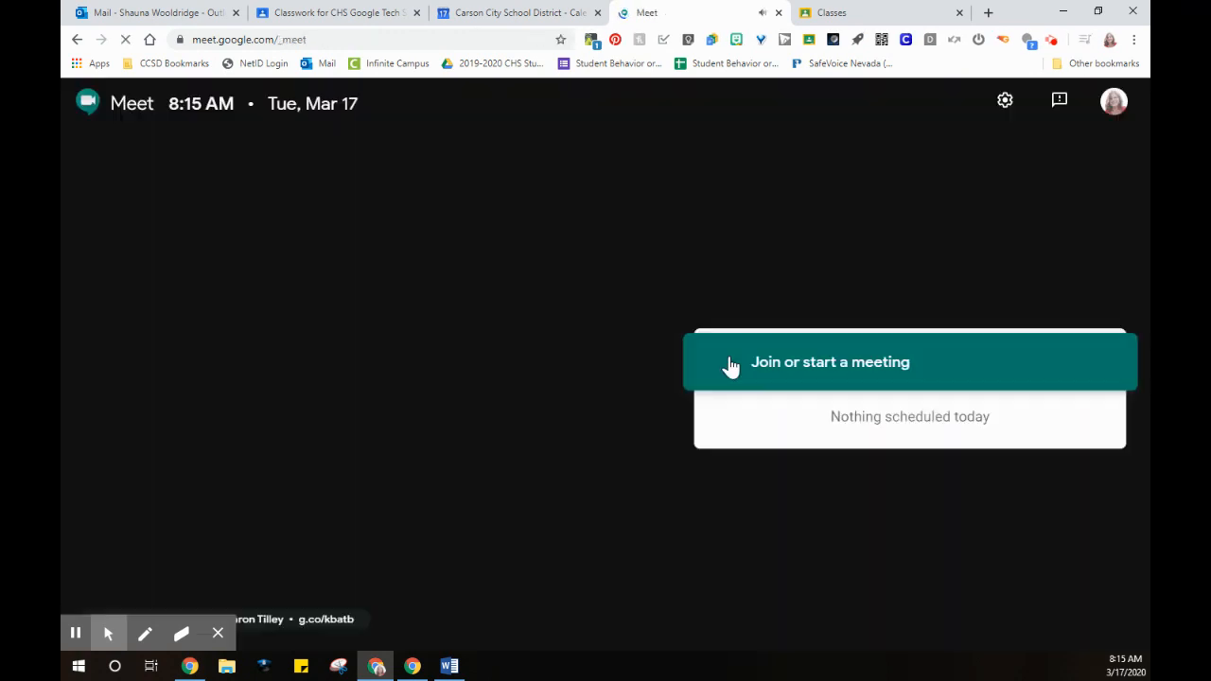